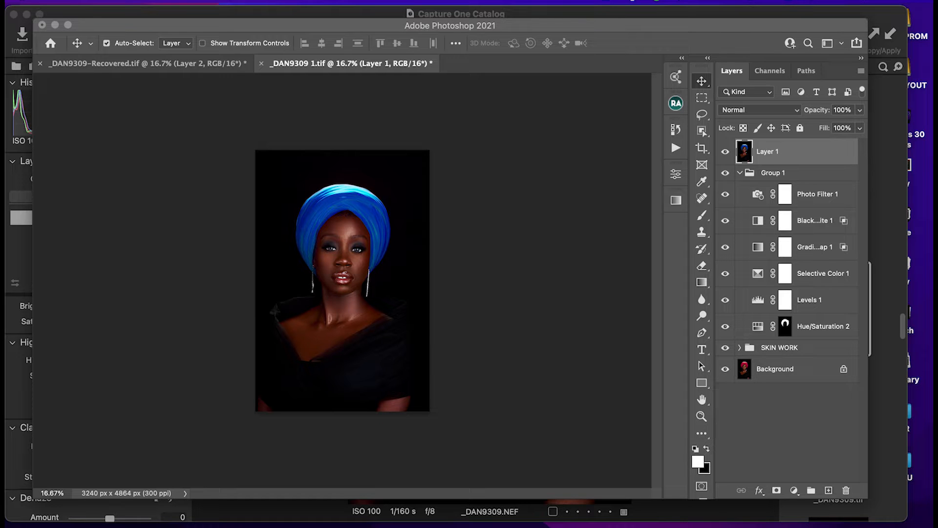
- Hide Layer 1, the SKIN WORK group, the Background and the Hue/Saturation 2 layer
left_click(726, 151)
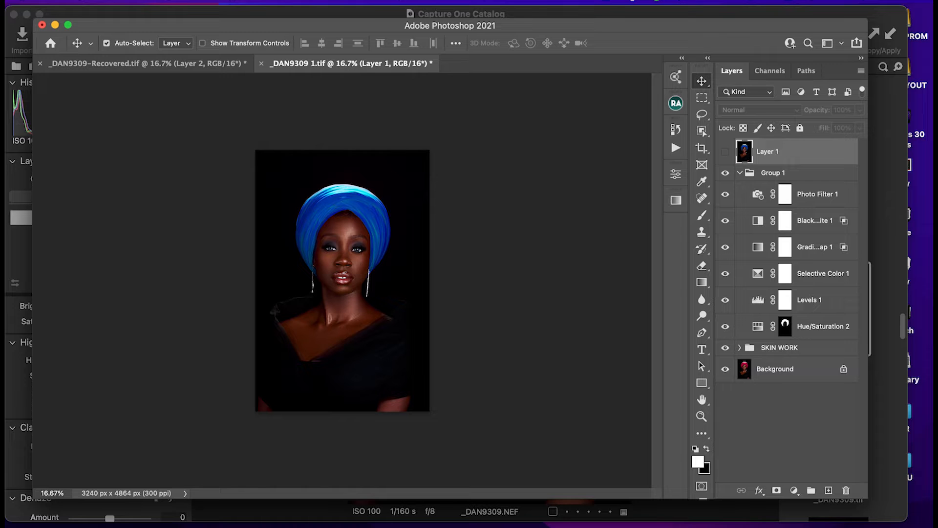
left_click(725, 347)
left_click(726, 369)
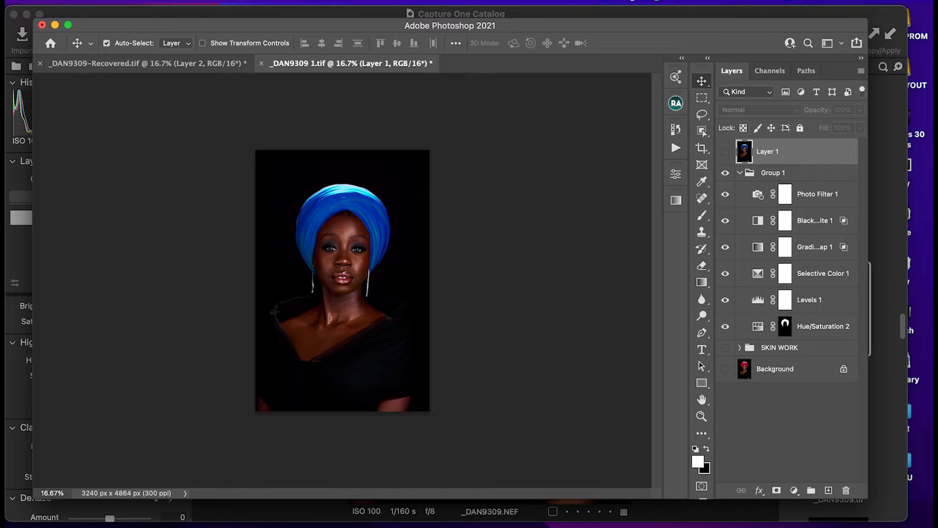
left_click(725, 326)
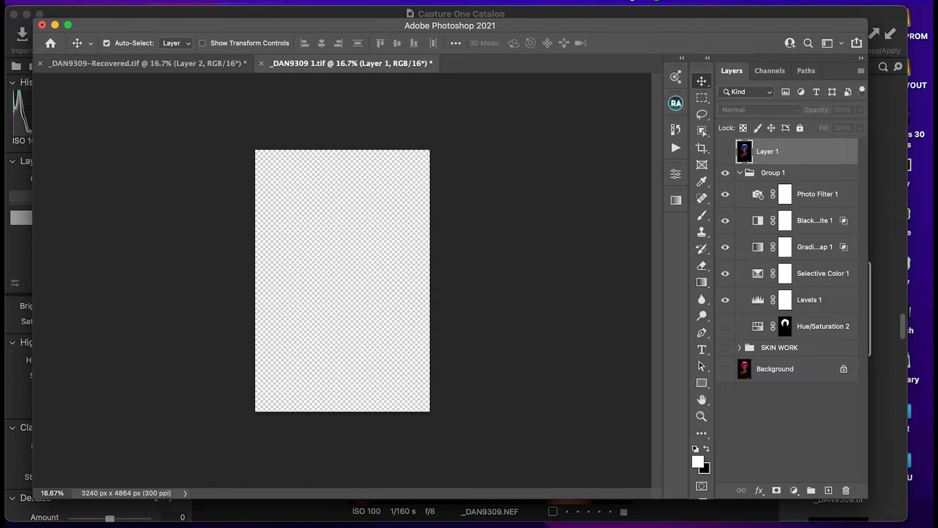
- Ungroup Group 1 so its adjustment layers stand on their own in the layer stack
left_click(773, 172)
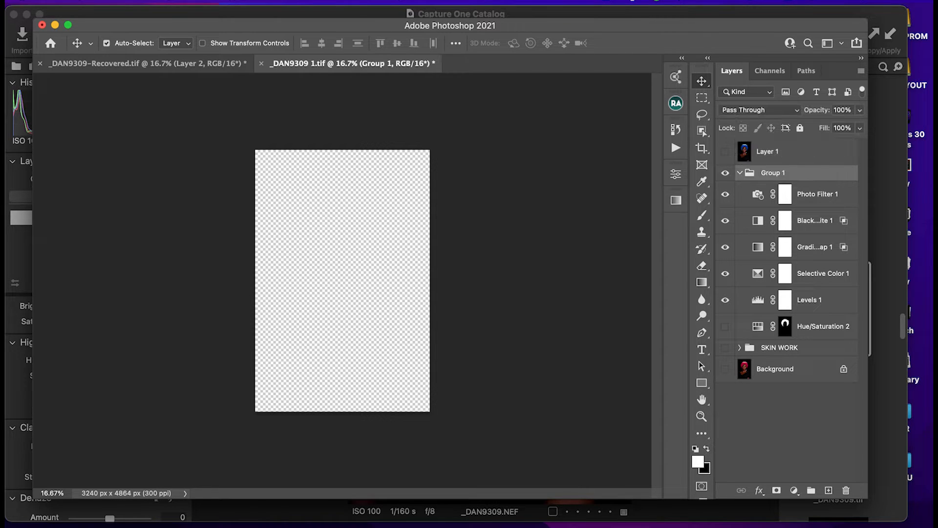
right_click(770, 174)
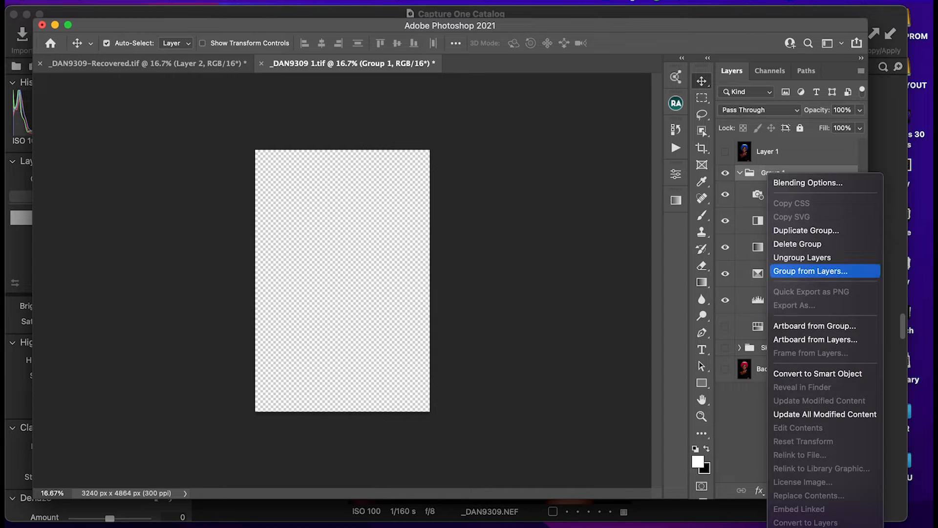
left_click(802, 257)
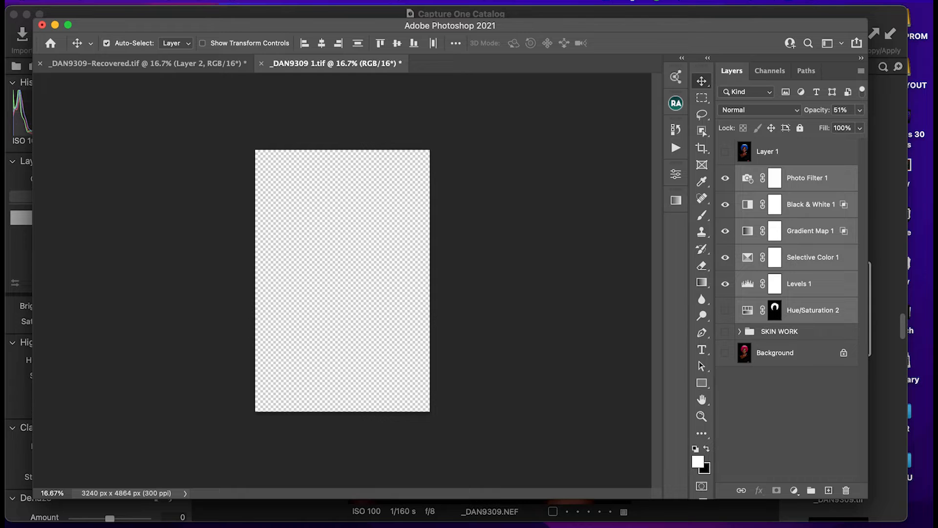
- Show Background, SKIN WORK and Hue/Saturation 2 one by one to review their effect, and hide all three again
left_click(725, 352)
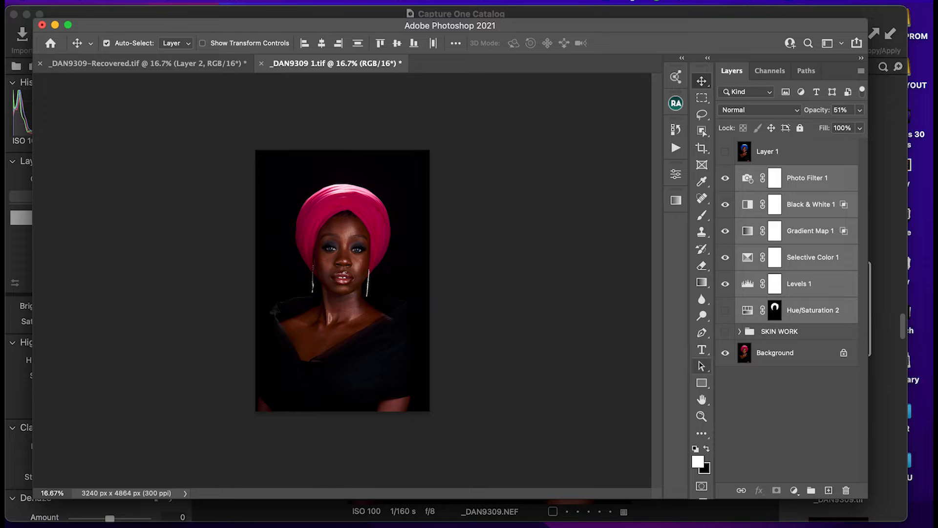
left_click(725, 331)
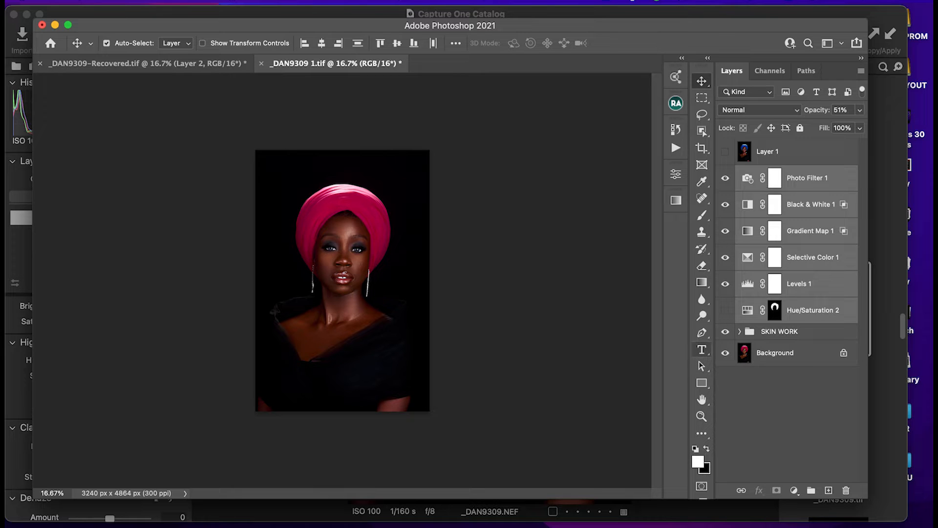
left_click(725, 309)
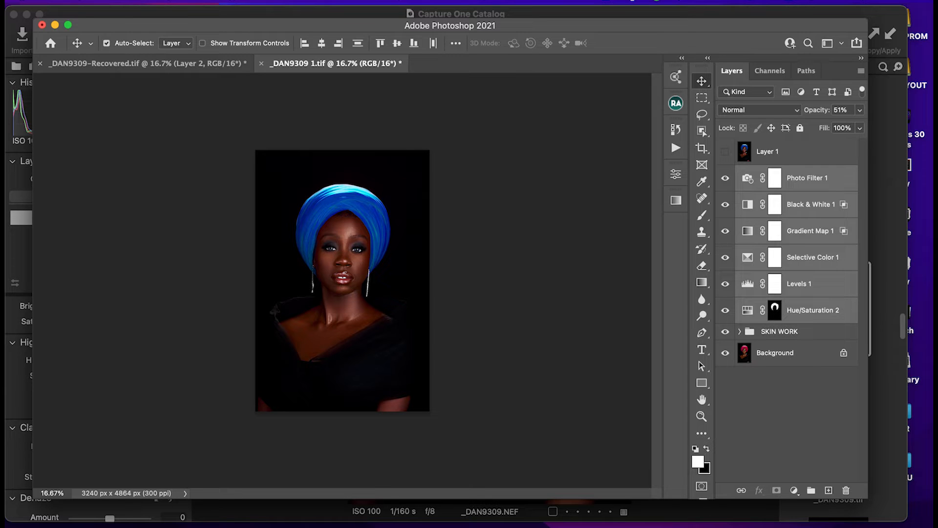
left_click(812, 284)
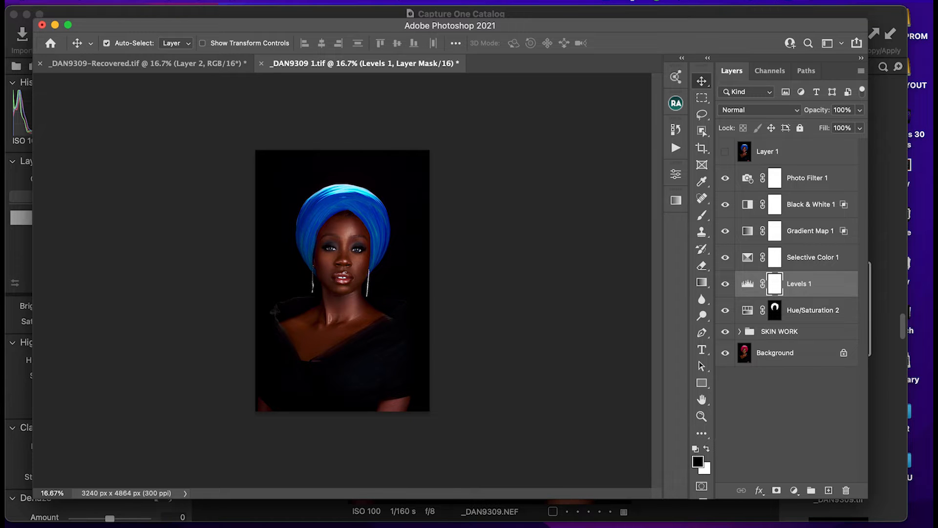
left_click(726, 310)
left_click(725, 332)
left_click(725, 352)
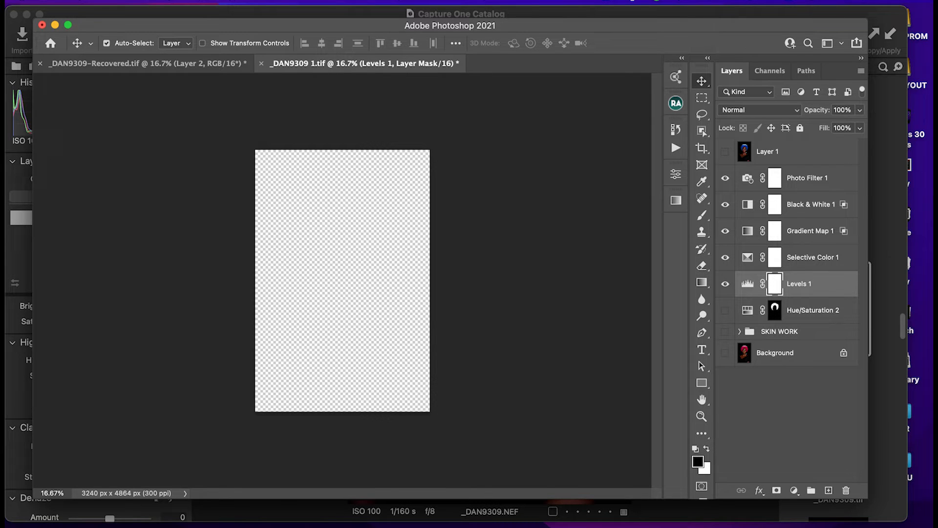
left_click(747, 283)
left_click(807, 178)
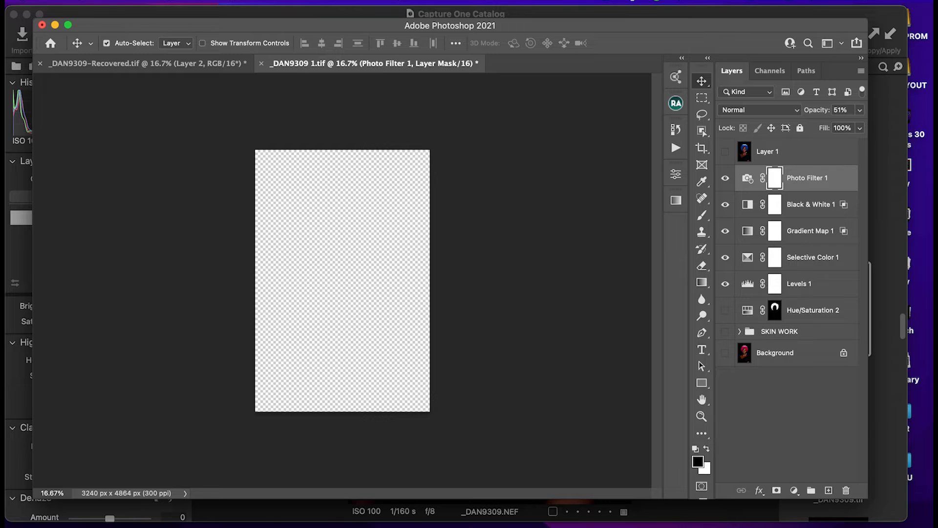
left_click(807, 283, "shift")
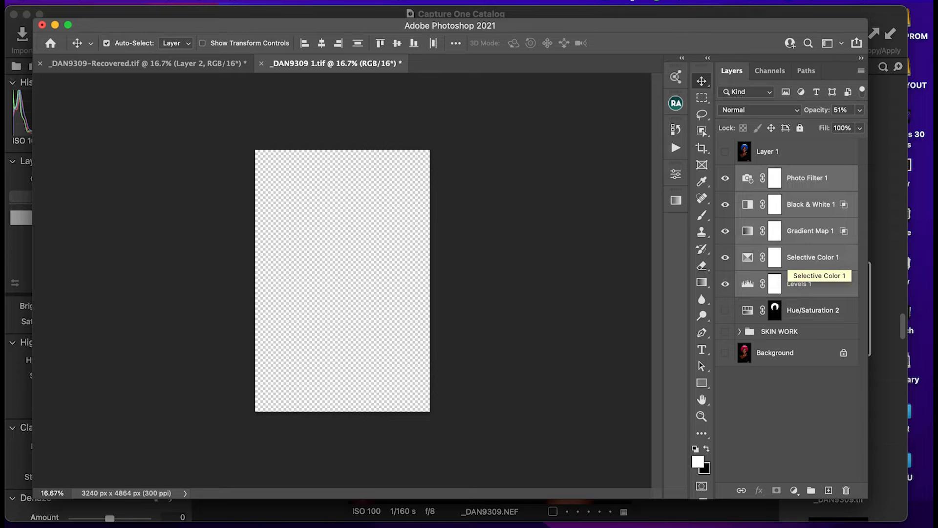
left_click(61, 464)
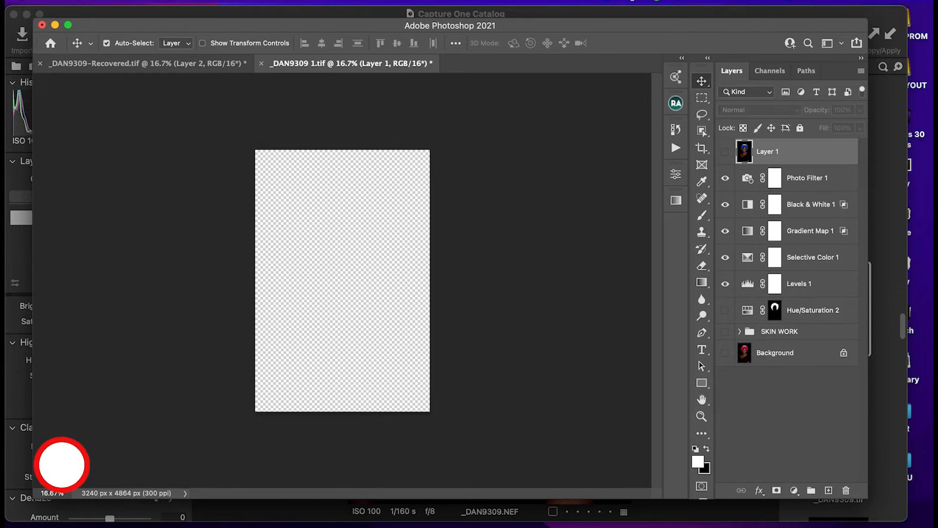
- With Photo Filter 1 selected, export the adjustments as Color Lookup Tables with only the CUBE format enabled
left_click(808, 177)
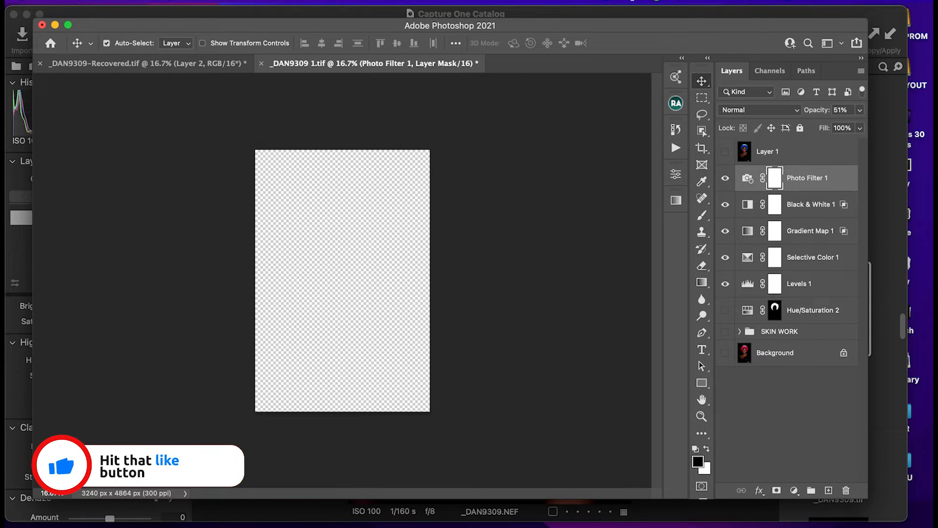
left_click(104, 2)
mouse_move(186, 178)
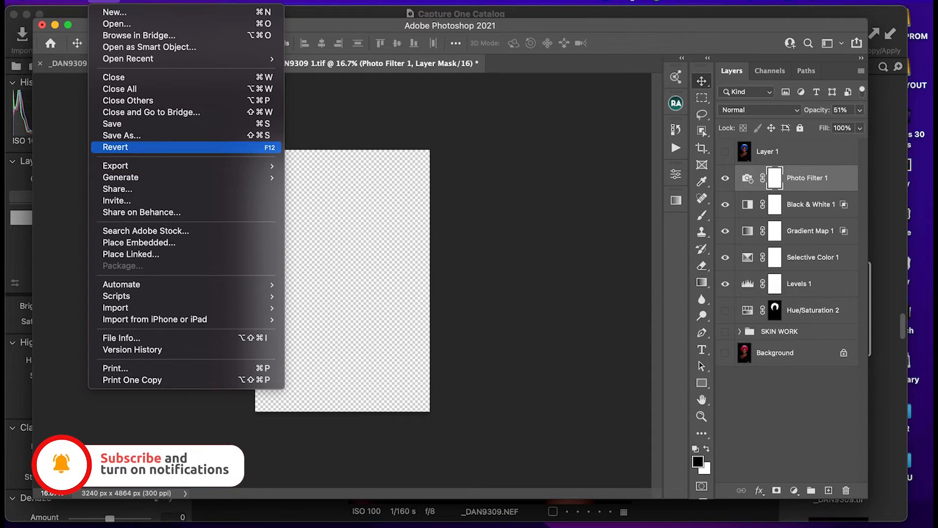
mouse_move(147, 166)
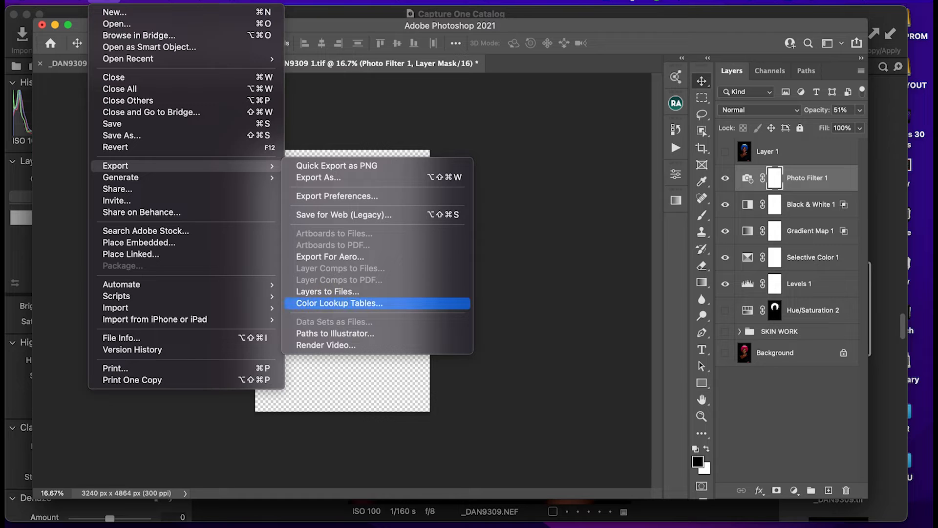
left_click(339, 303)
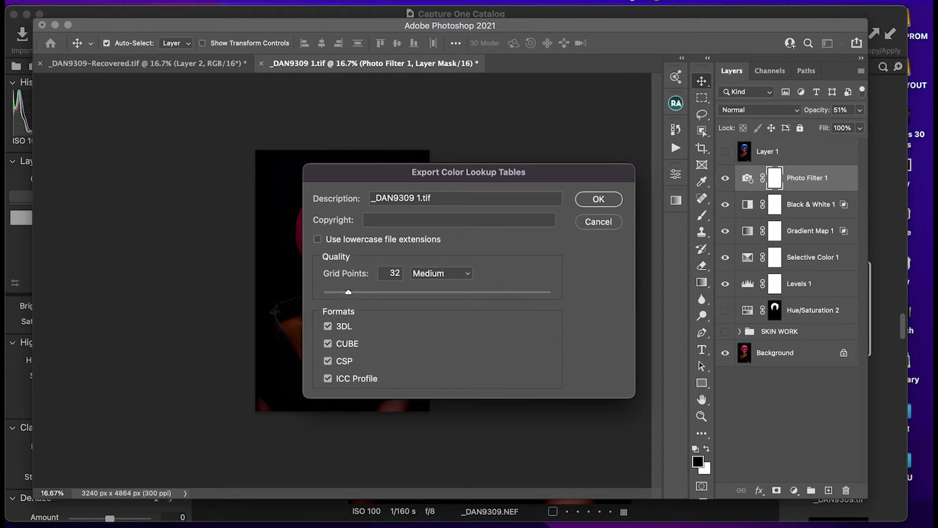
left_click(327, 378)
left_click(328, 326)
left_click(327, 360)
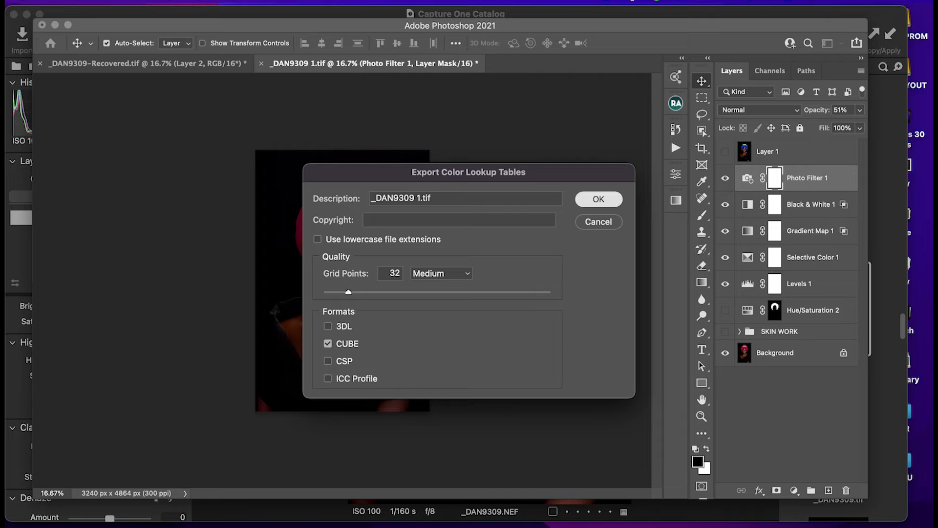
key("Return")
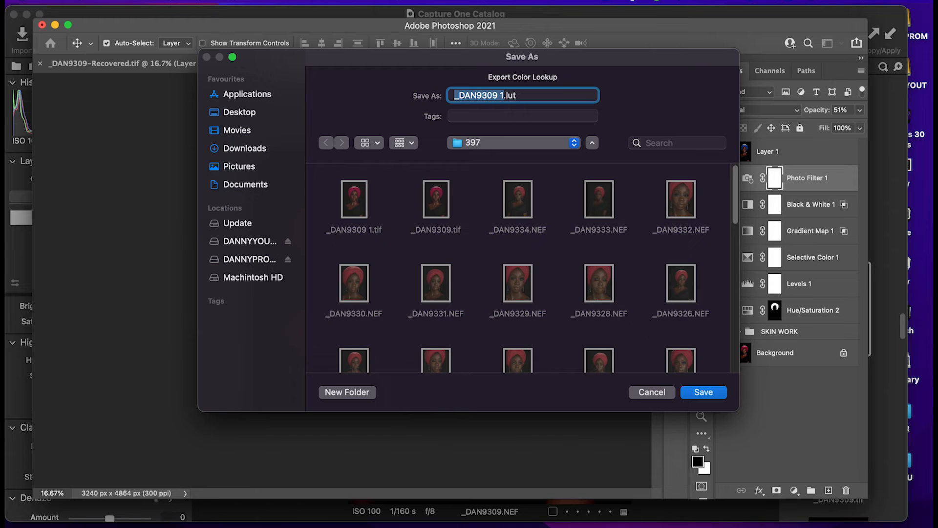
- Save the exported lookup table as DANNY MELANIN PLUS in the SCREEN folder of the DANNYPROMAX drive
type("DANNY")
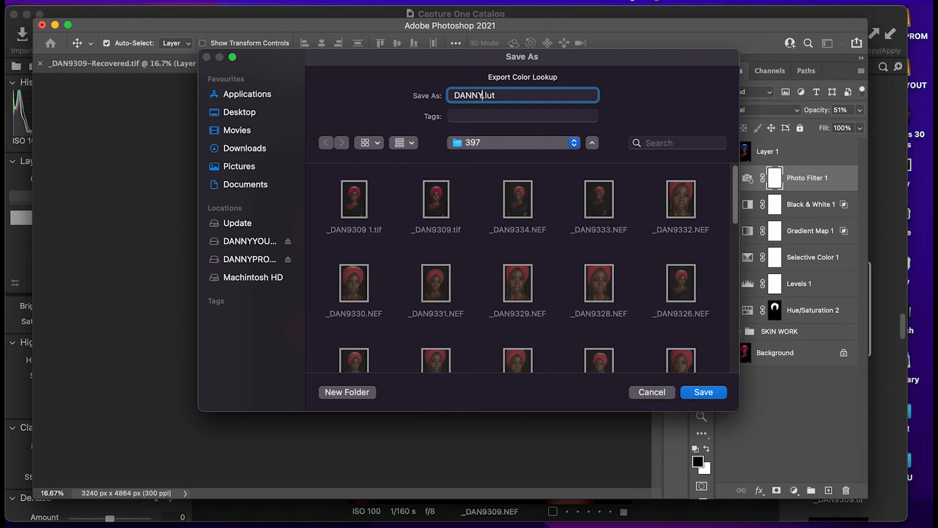
type(" MELANIN PLUS")
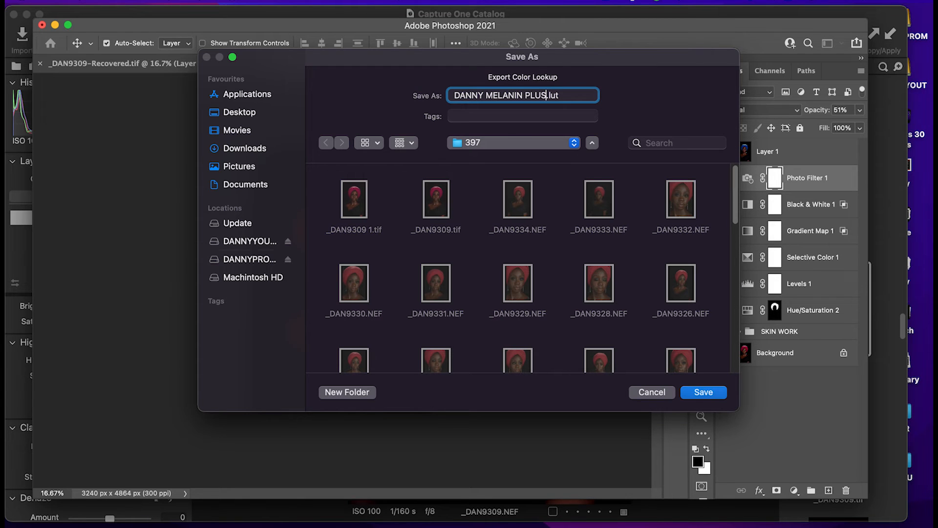
left_click(249, 259)
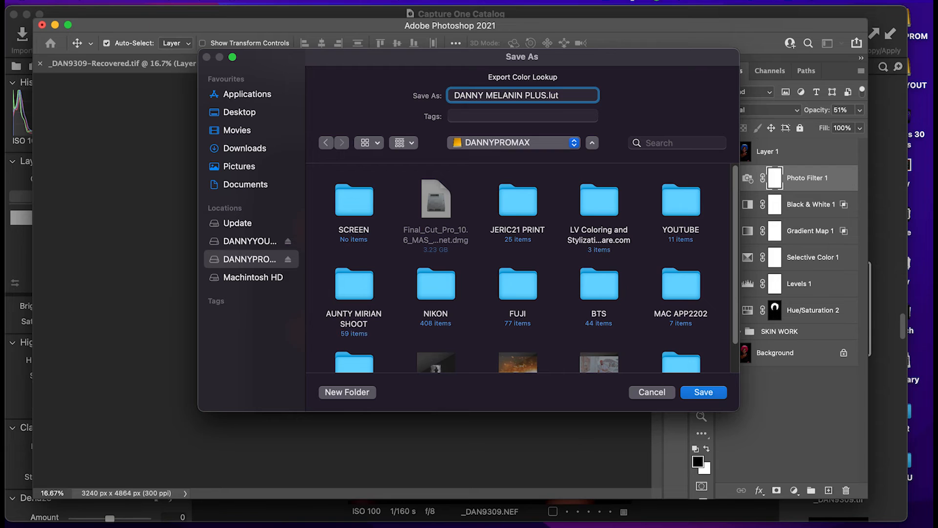
left_click(354, 200)
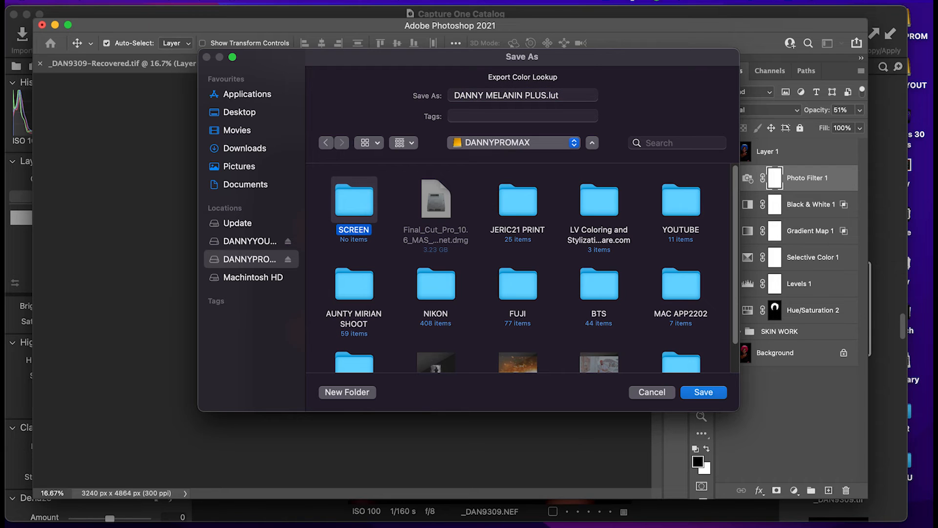
key("Return")
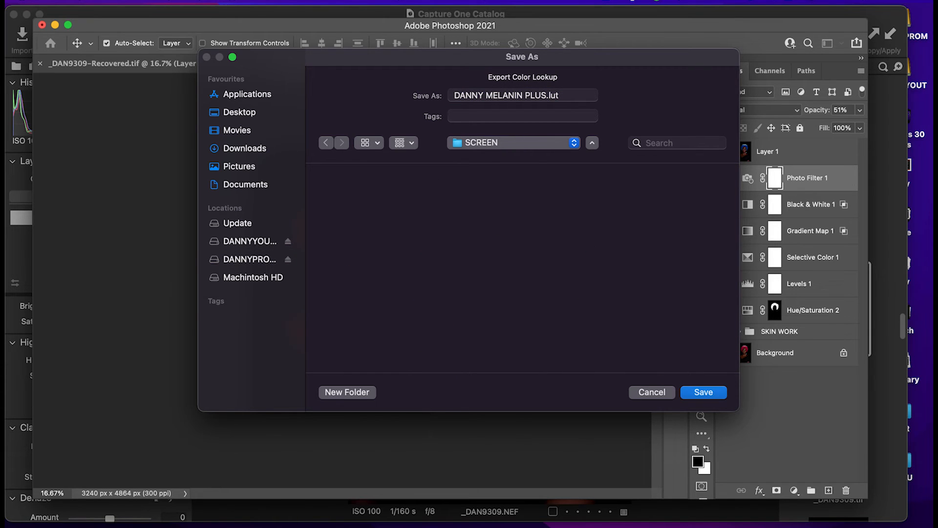
key("Return")
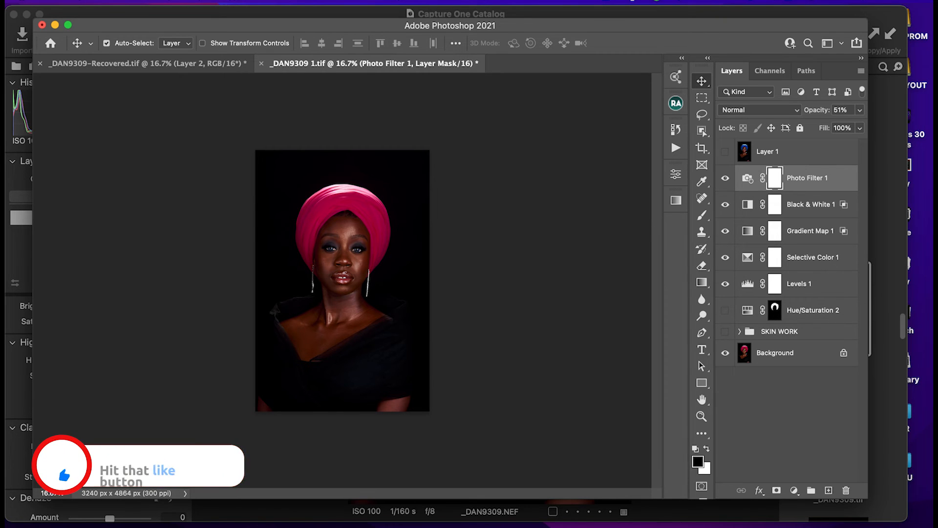
- Hide the adjustment layers from Photo Filter 1 through Levels 1, and show SKIN WORK and Hue/Saturation 2
left_click_drag(725, 178, 726, 283)
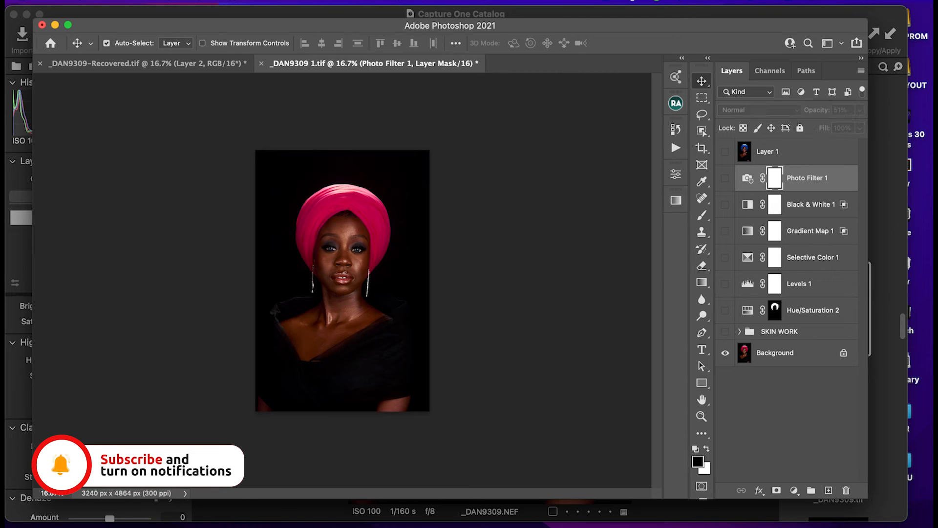
left_click(726, 331)
left_click(725, 310)
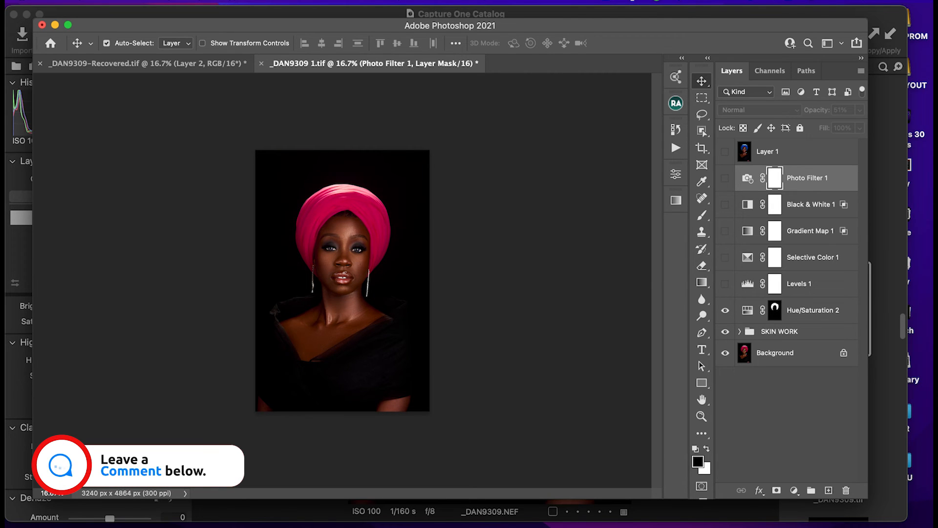
- Add a Color Lookup adjustment layer directly above Hue/Saturation 2
left_click(812, 310)
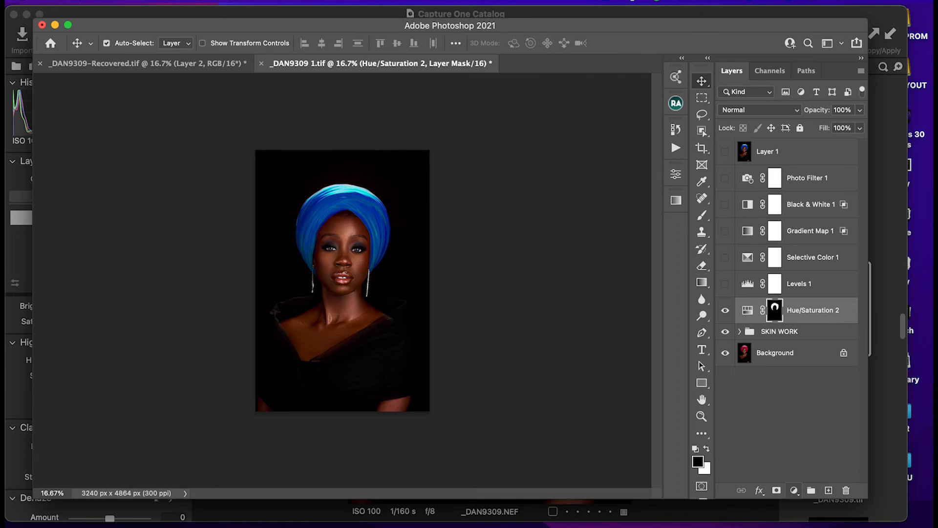
left_click(794, 490)
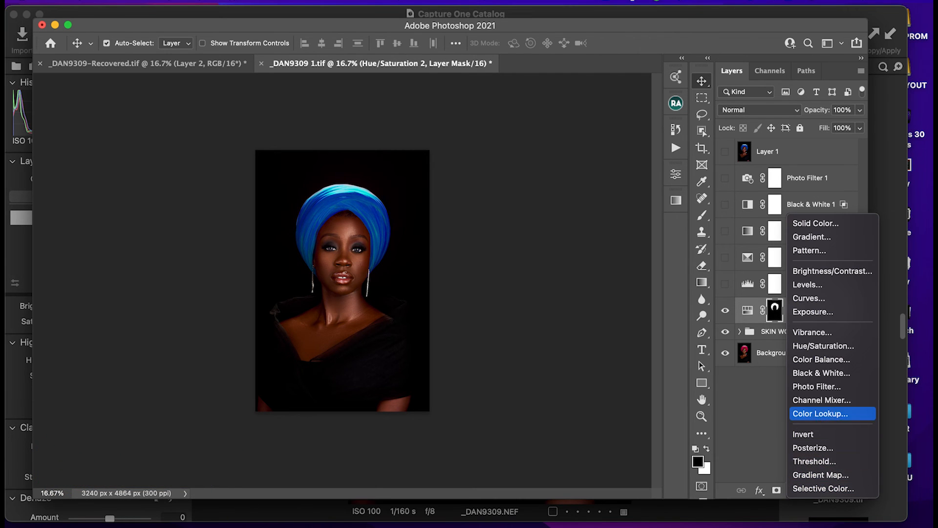
left_click(820, 414)
- Load DANNY MELANIN PLUS.CUBE from the DANNYPROMAX drive's SCREEN folder as the Color Lookup layer's 3D LUT
left_click(587, 212)
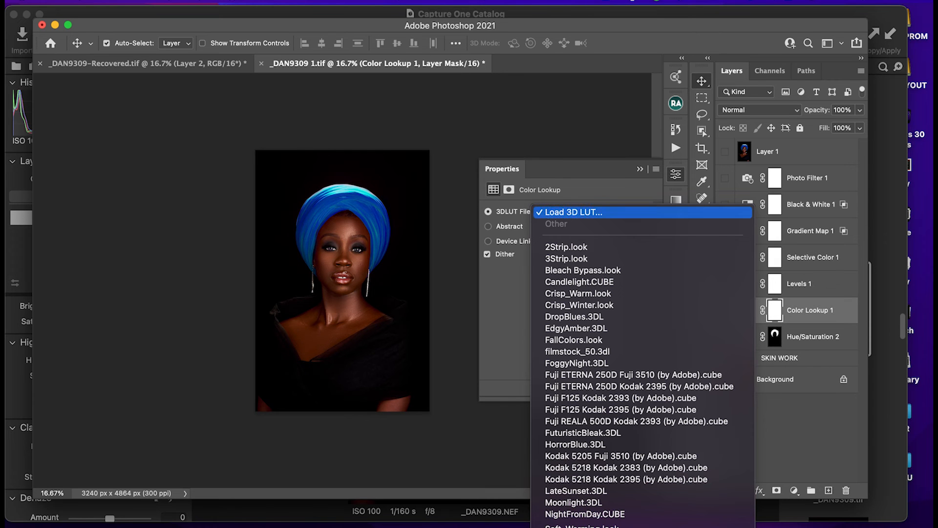
left_click(574, 212)
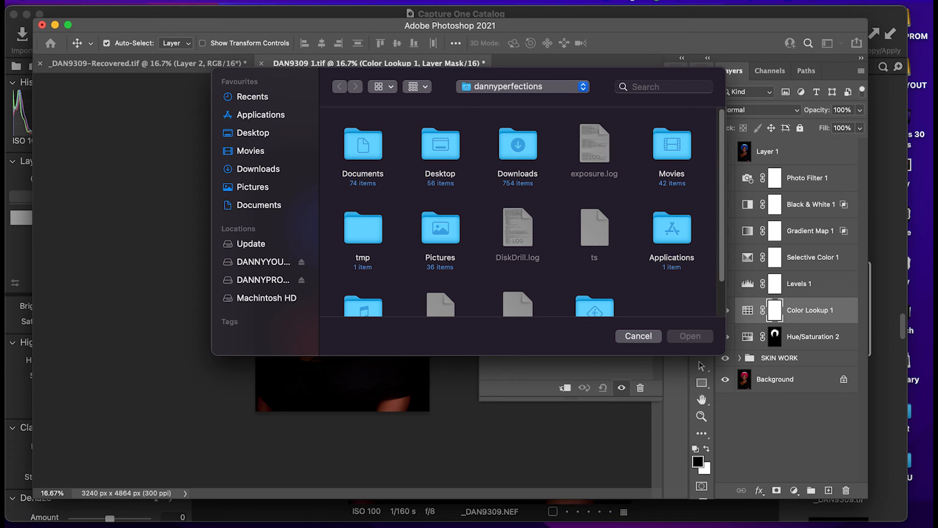
left_click(263, 261)
left_click(262, 279)
double_click(362, 147)
left_click(357, 144)
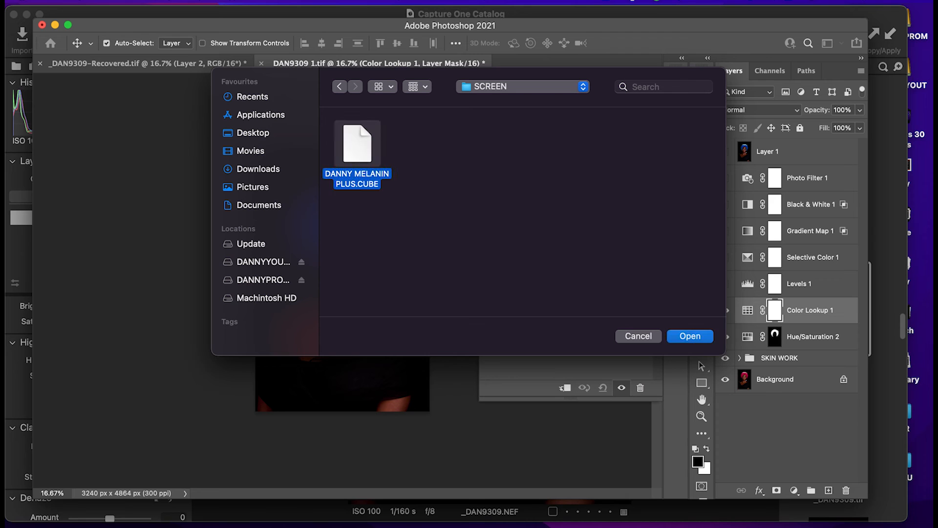
key("Return")
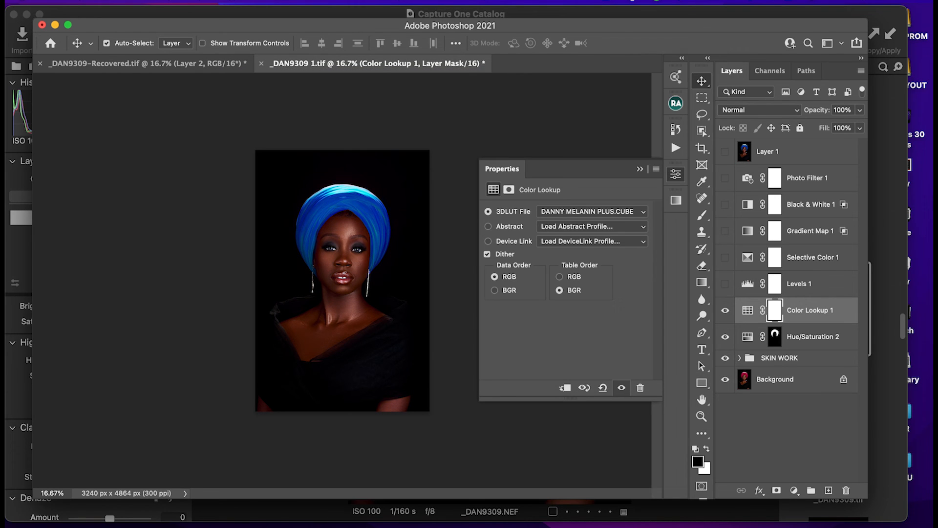
- Toggle the Color Lookup layer's visibility to compare the portrait with and without the loaded LUT
key("super+")
key("super+")
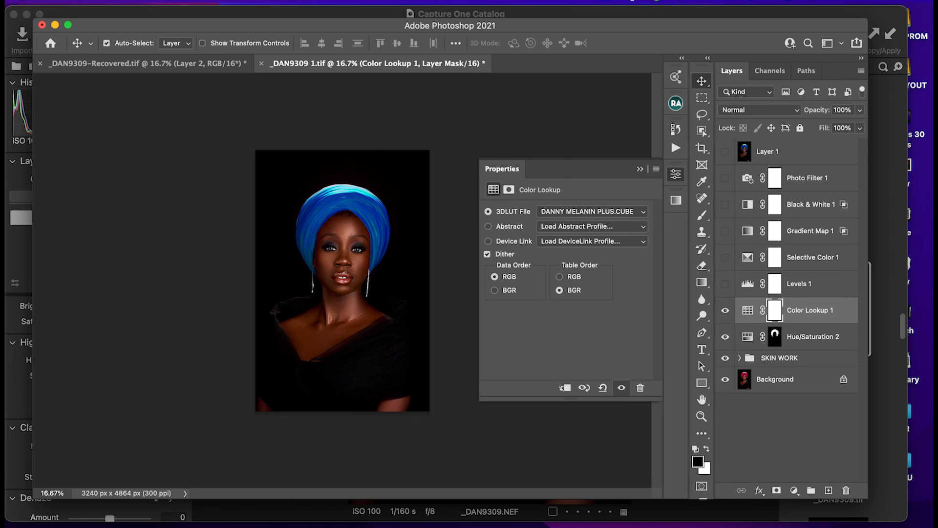
key("super+comma")
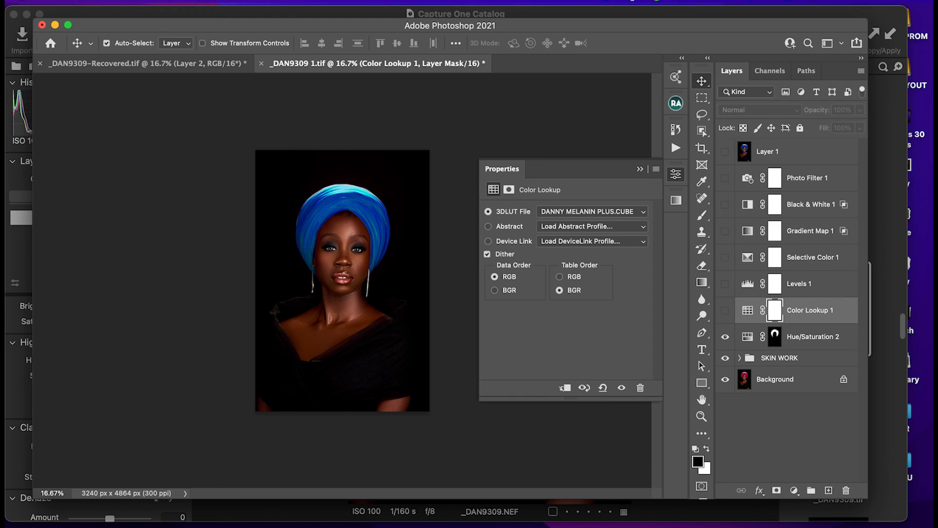
left_click(562, 512)
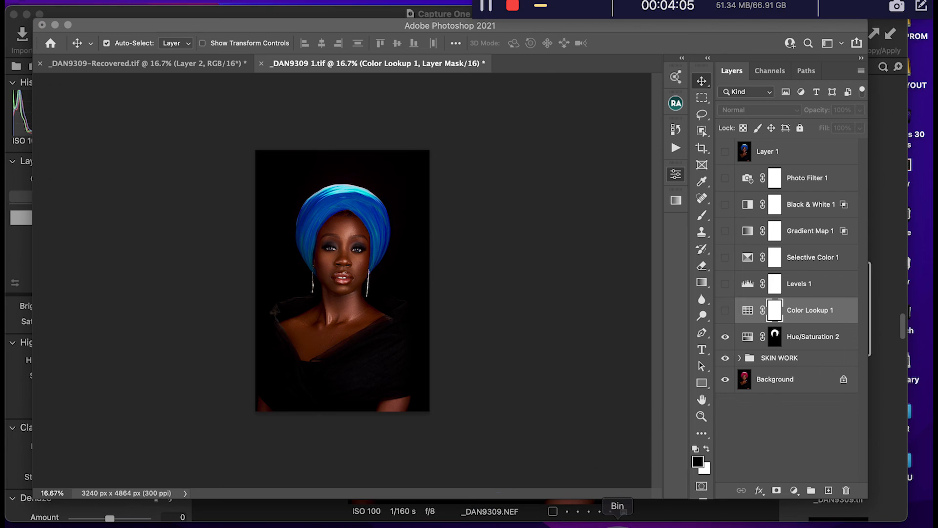